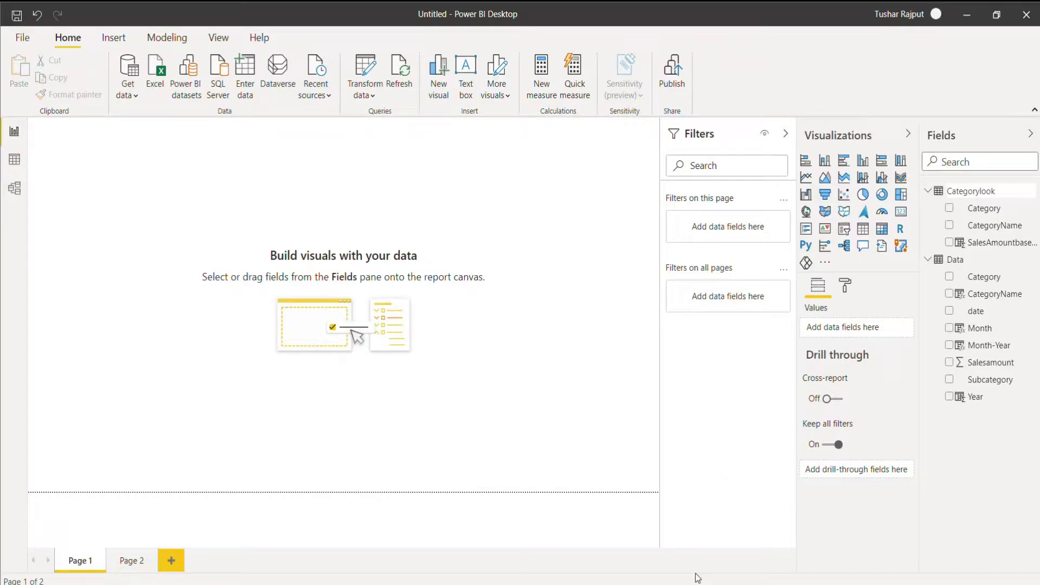
left_click(222, 42)
left_click(169, 40)
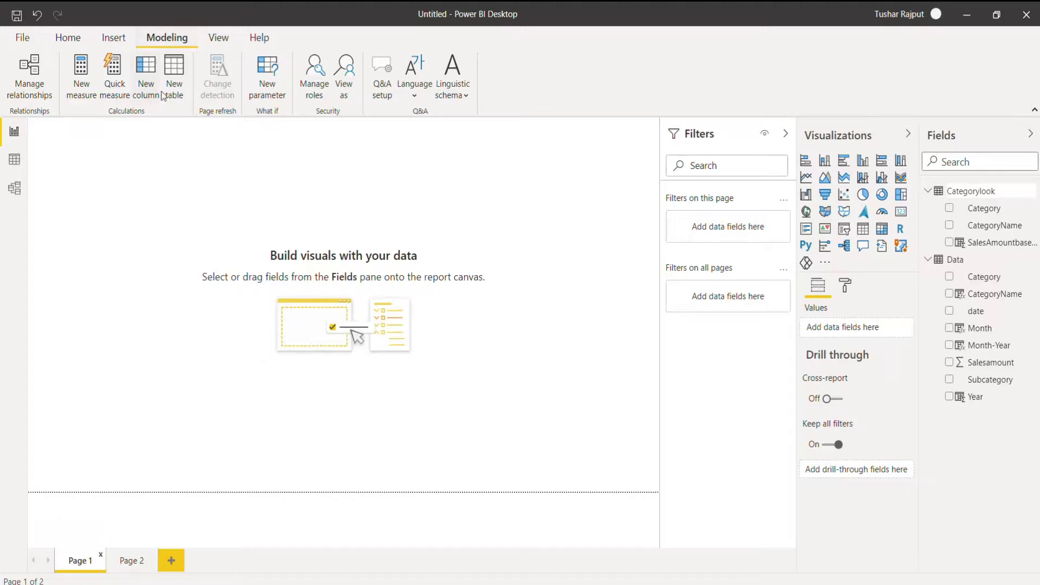
Add a compact slicer at the upper-left corner of the blank report page, using the Month-Year field from the Data table
left_click(174, 211)
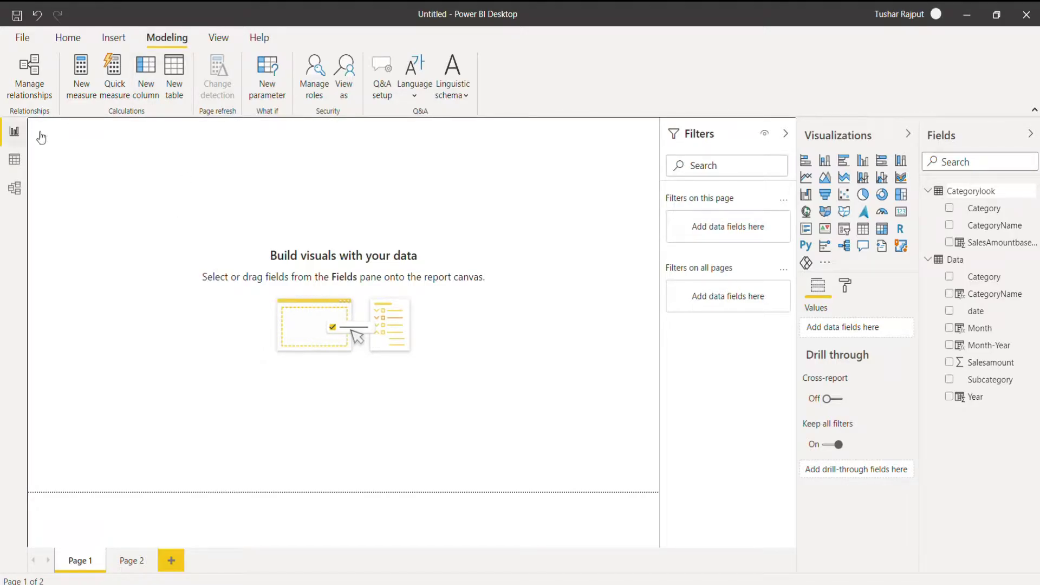
left_click(844, 230)
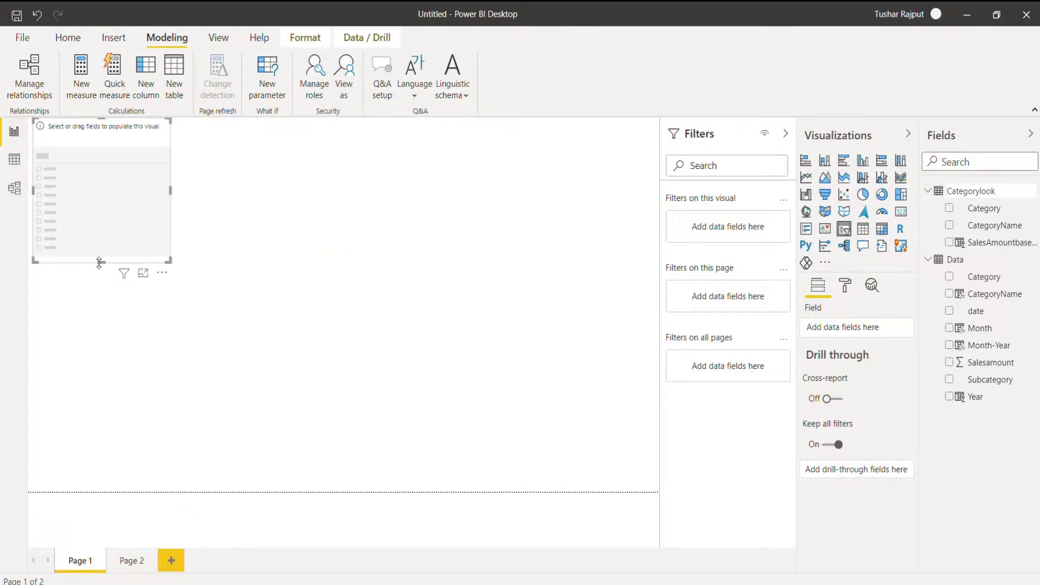
left_click_drag(100, 262, 109, 168)
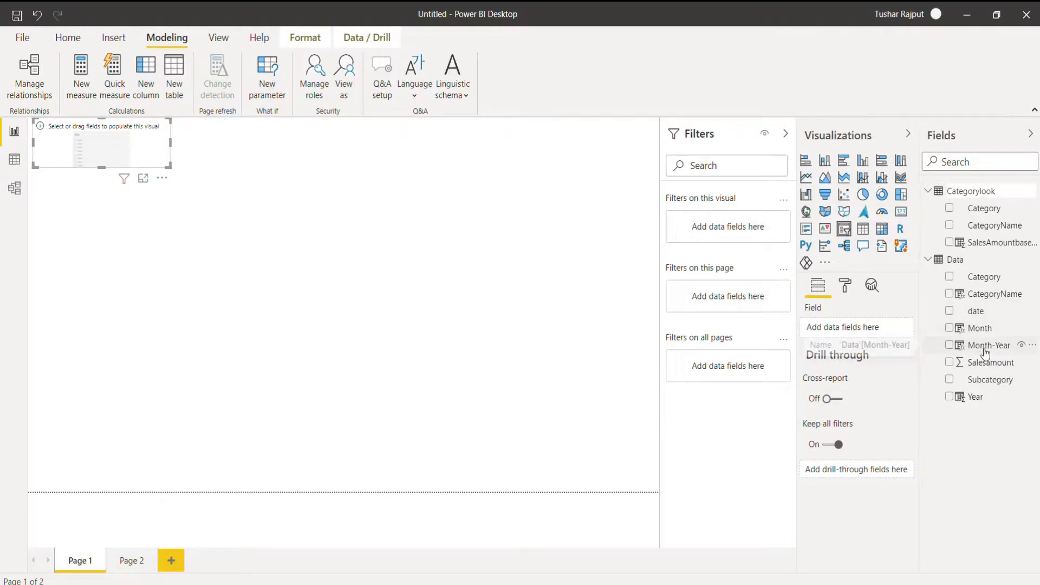
left_click_drag(983, 353, 100, 180)
left_click(103, 182)
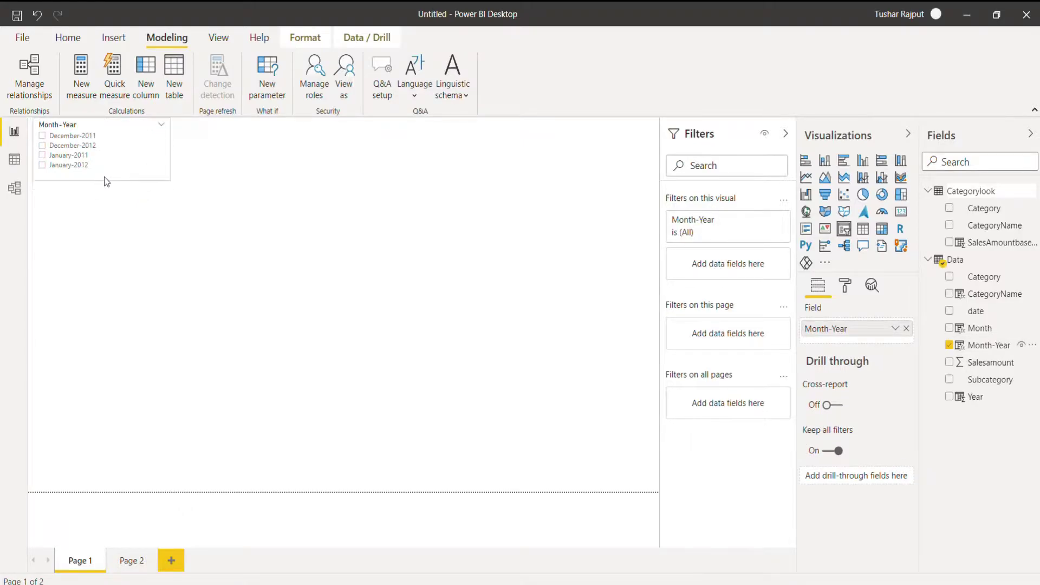
left_click(339, 182)
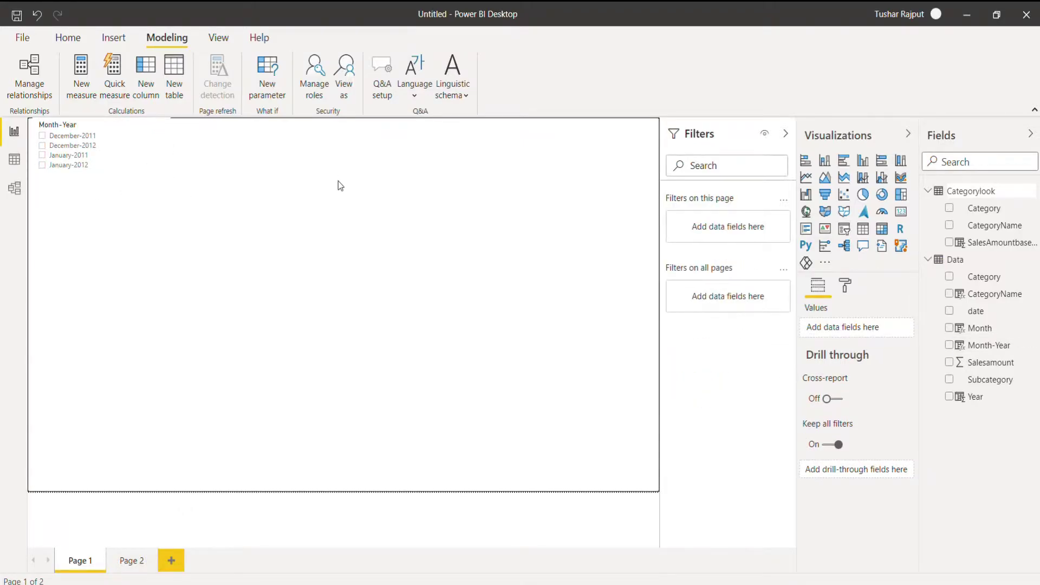
Add a stacked column chart across the page below the slicer, with the Data table's CategoryName as axis and Salesamount as values
left_click(823, 164)
left_click_drag(136, 268, 668, 239)
left_click_drag(345, 268, 352, 340)
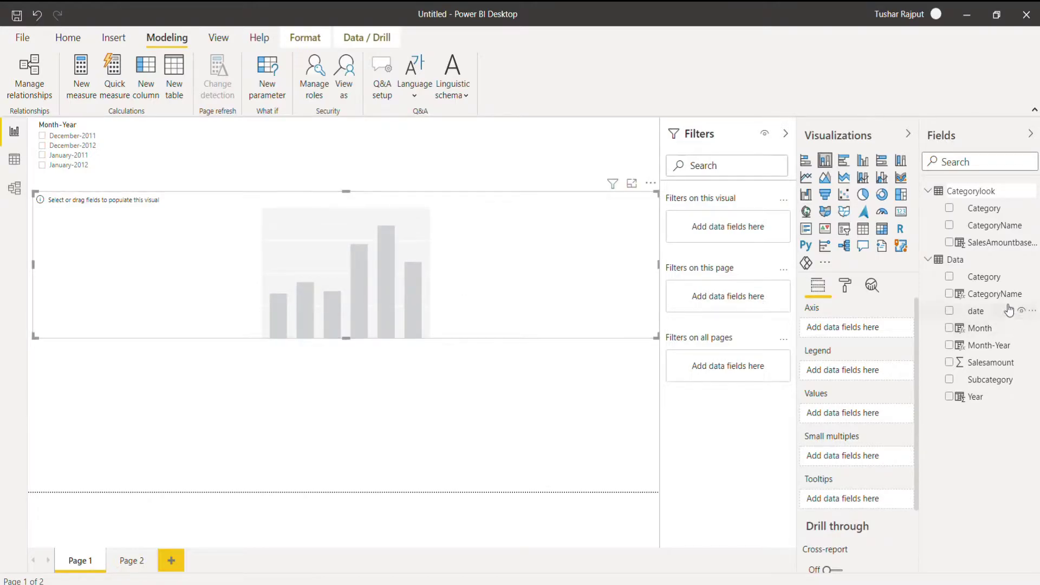
left_click_drag(995, 293, 872, 341)
left_click_drag(994, 363, 860, 427)
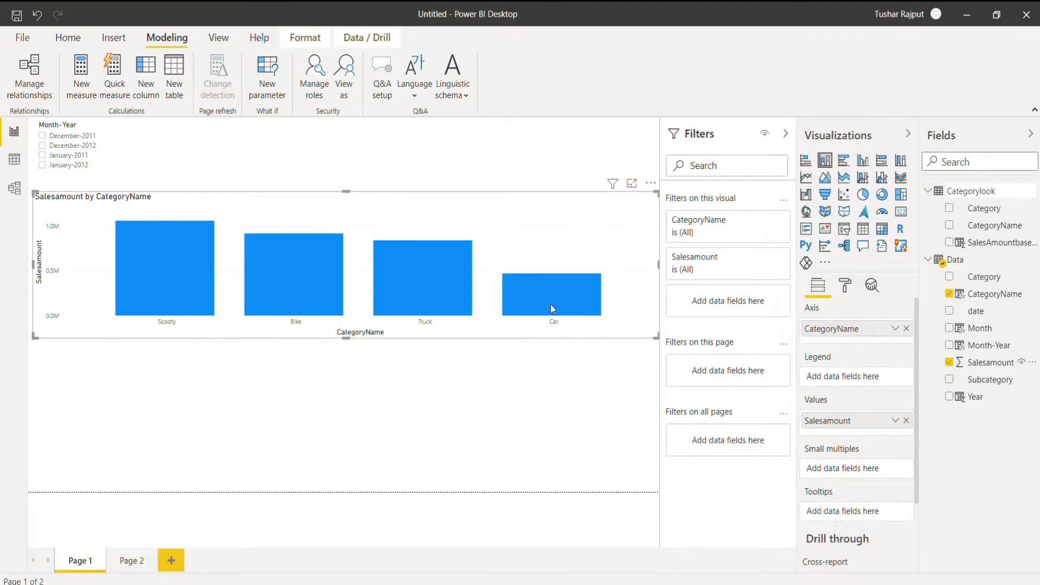
Turn on the column chart's data labels and change its title to "Sales Amount by Category"
left_click(845, 285)
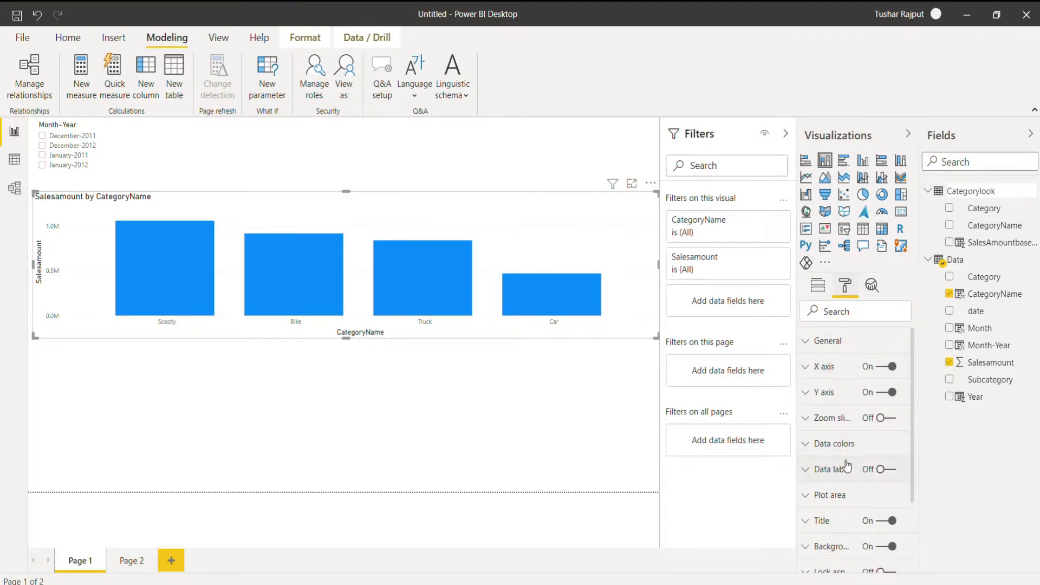
left_click(884, 469)
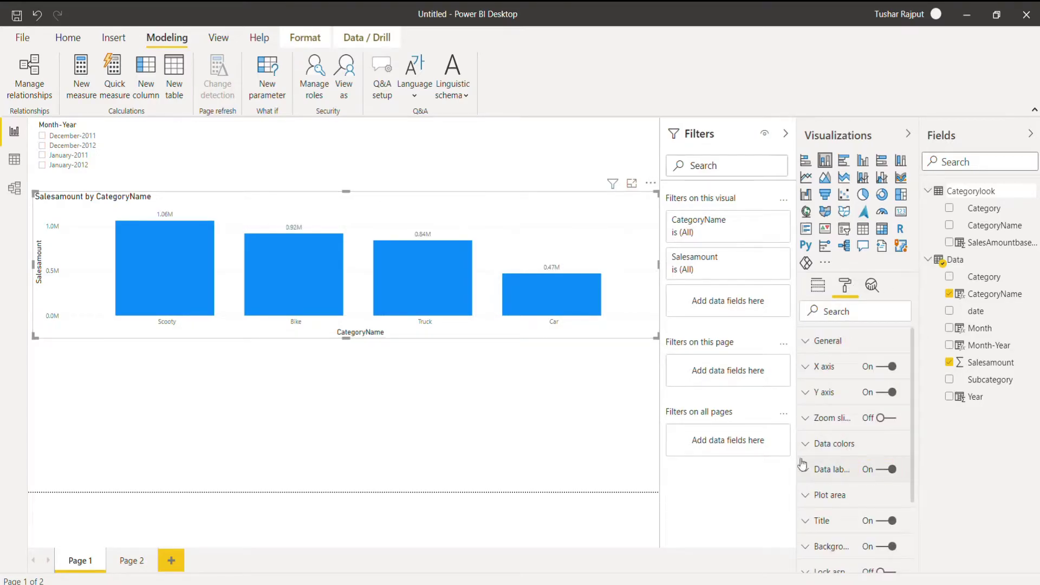
left_click(827, 476)
scroll(829, 471, "down", 2)
left_click(847, 414)
left_click(847, 454)
type("Sales AMount")
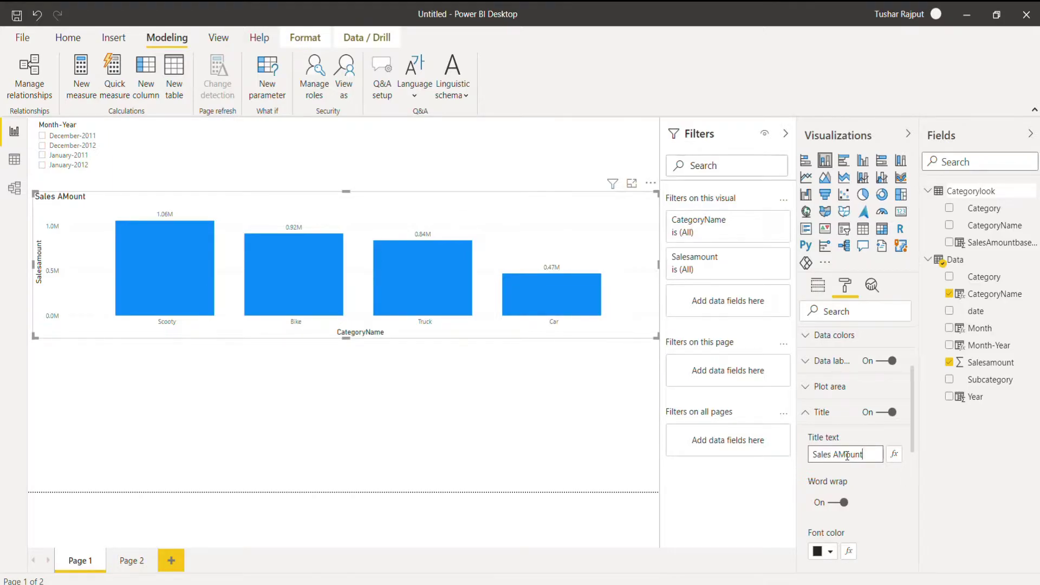
left_click(847, 455)
key("BackSpace")
type("mount by Category")
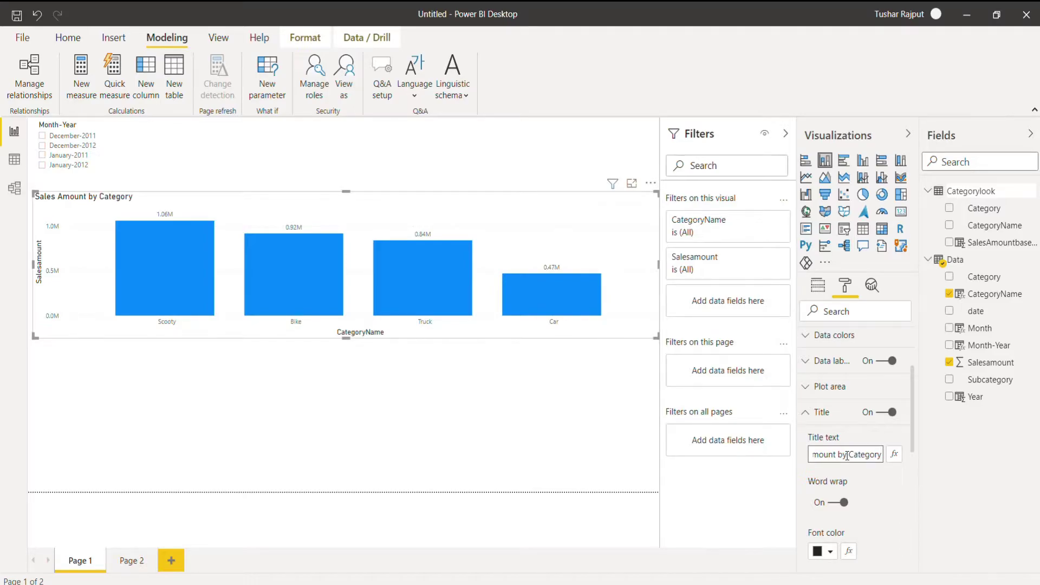
left_click(821, 412)
left_click(490, 436)
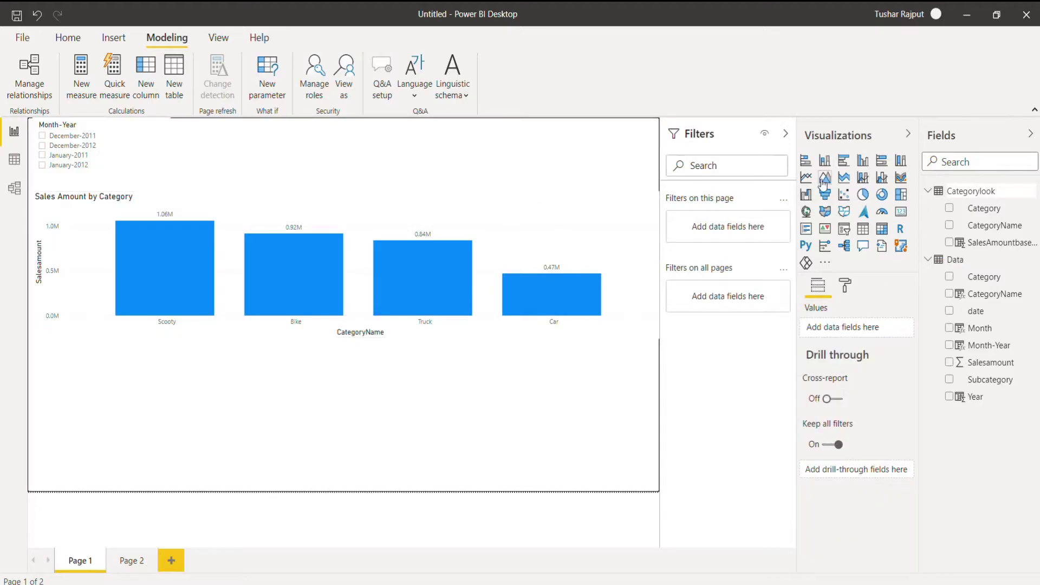
Add a second stacked column chart below the first, with the Data table's CategoryName as axis and Salesamount as values
left_click(825, 160)
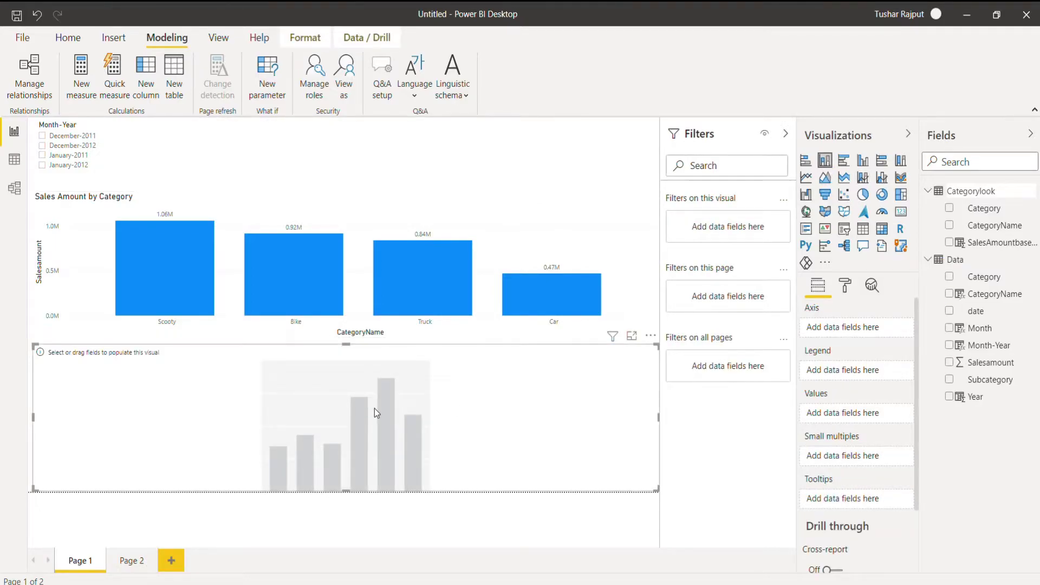
left_click(417, 203)
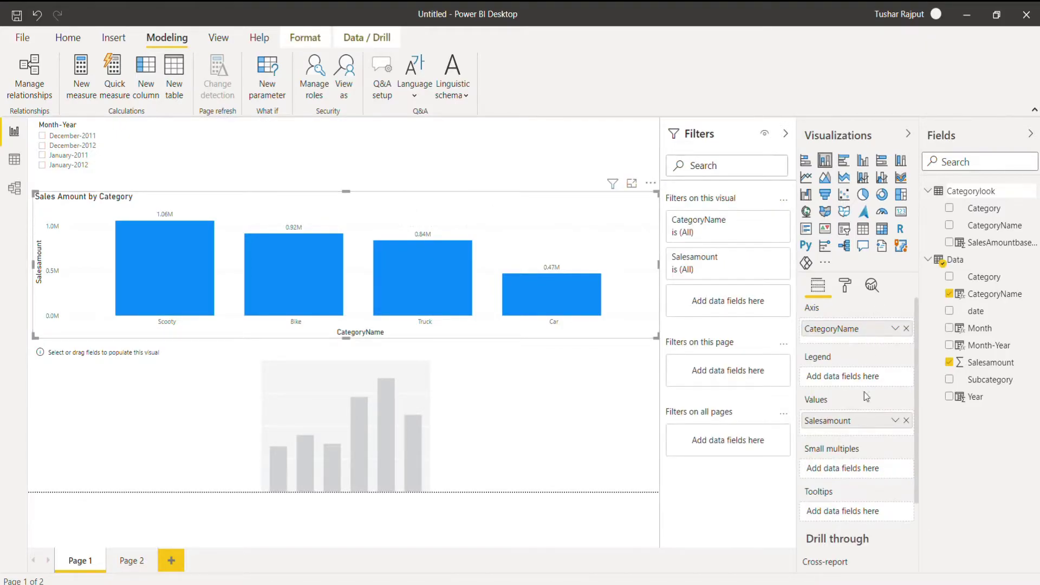
left_click(357, 415)
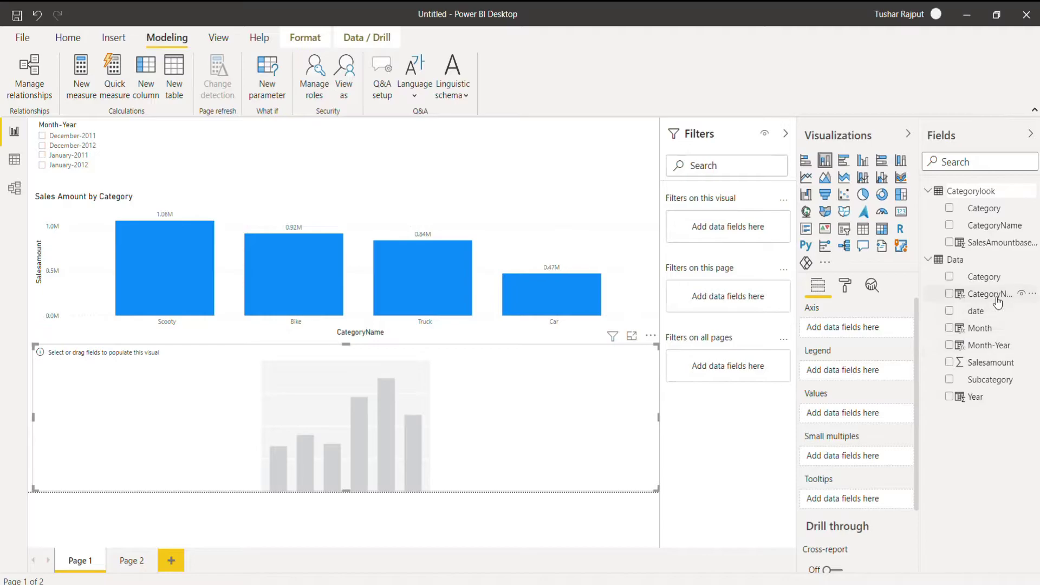
left_click_drag(981, 299, 829, 329)
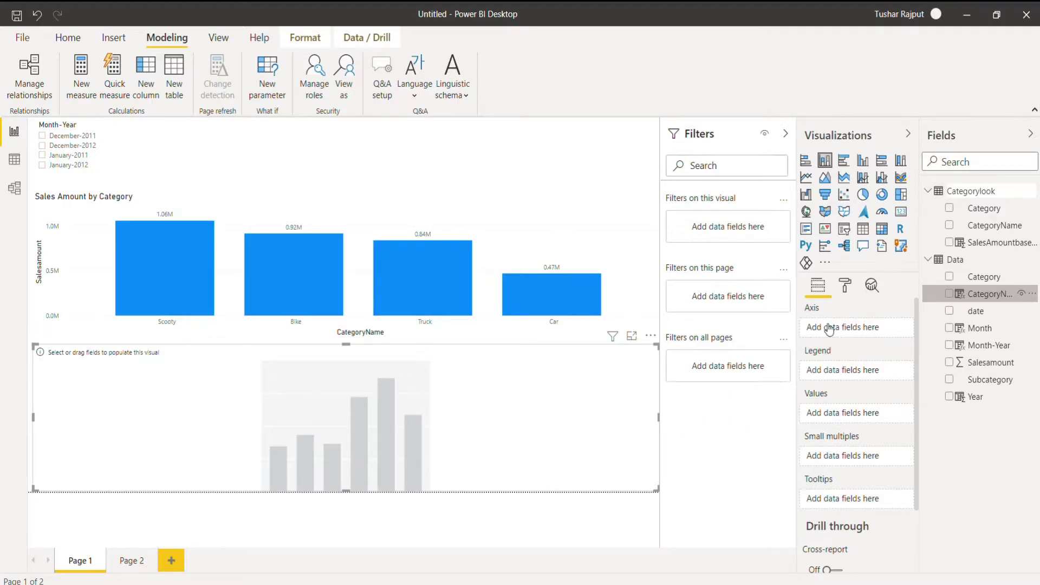
left_click_drag(994, 367, 848, 416)
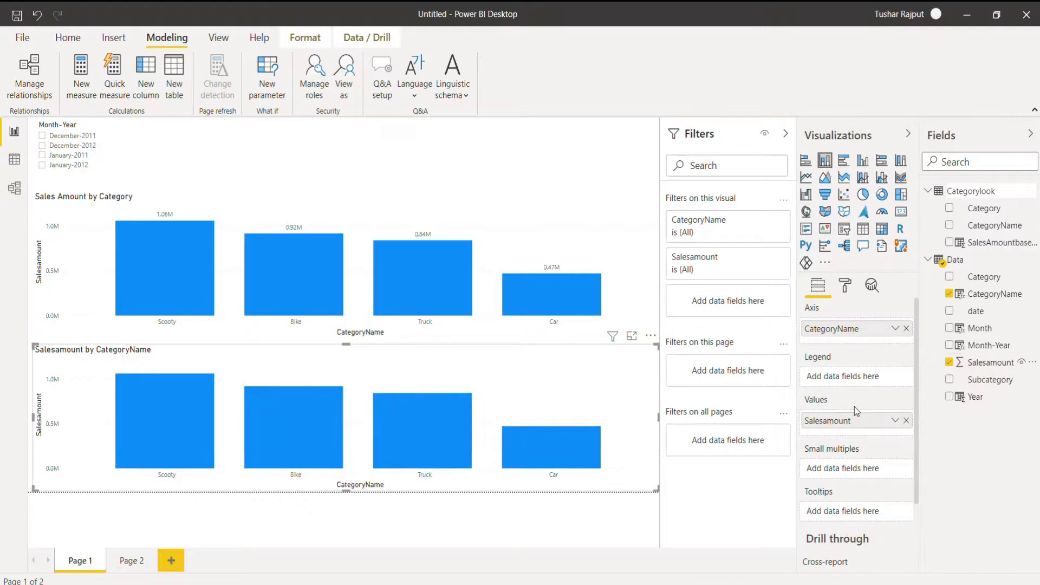
Filter the page to December-2011 using the Month-Year slicer
left_click(43, 135)
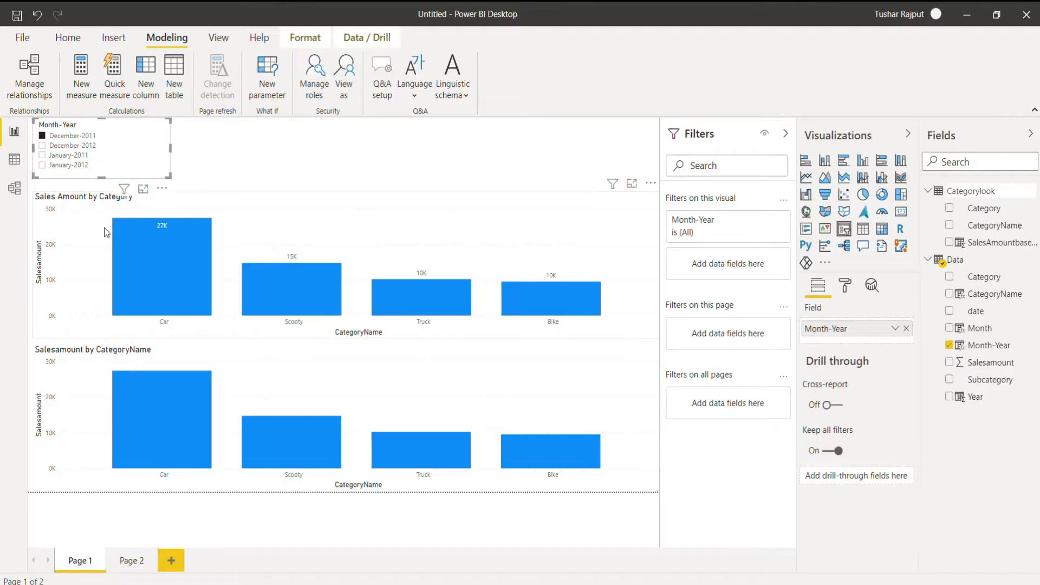
left_click(292, 367)
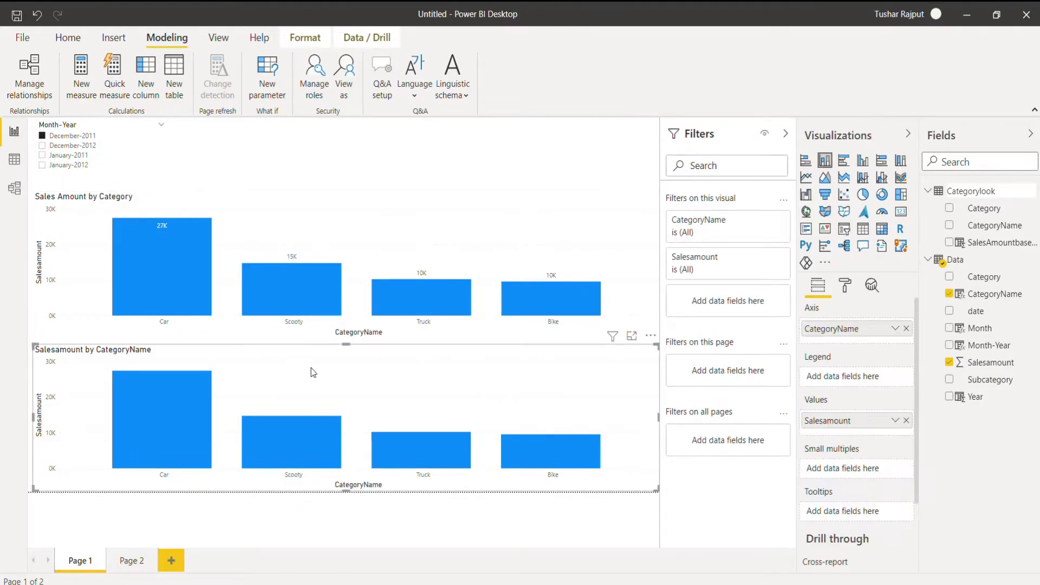
Centre the title of the "Sales Amount by Category" chart and set its text size to 16 pt
left_click(293, 219)
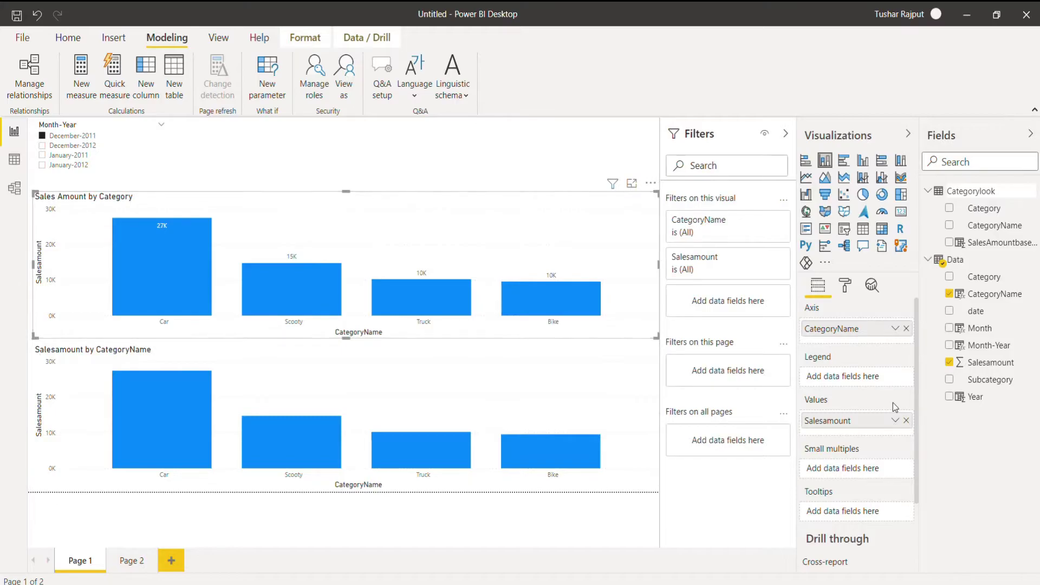
left_click(846, 286)
scroll(854, 444, "down", 3)
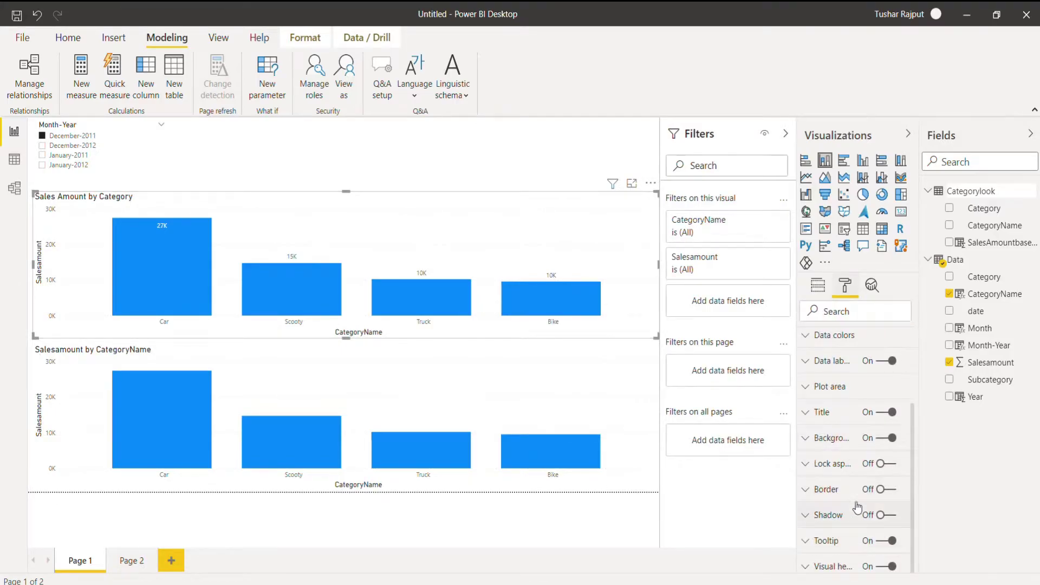
scroll(856, 428, "up", 3)
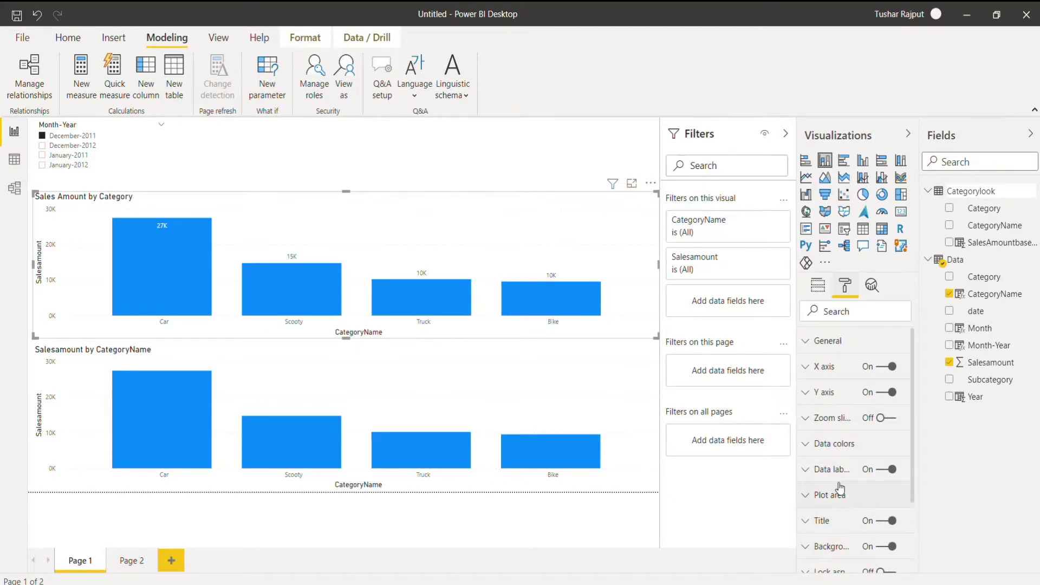
scroll(839, 445, "down", 1)
scroll(839, 445, "down", 3)
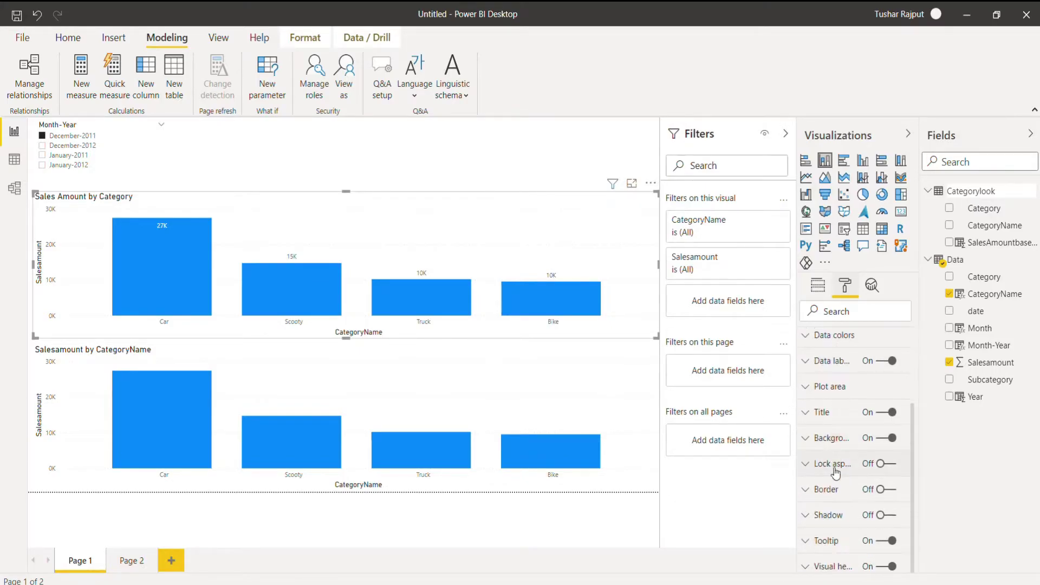
left_click(823, 420)
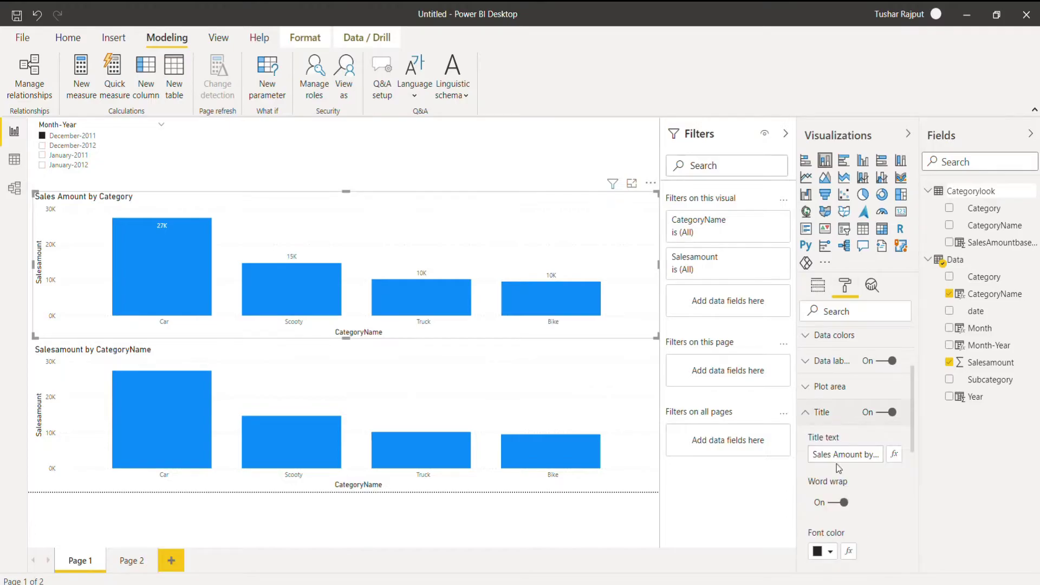
scroll(853, 520, "down", 7)
left_click(832, 407)
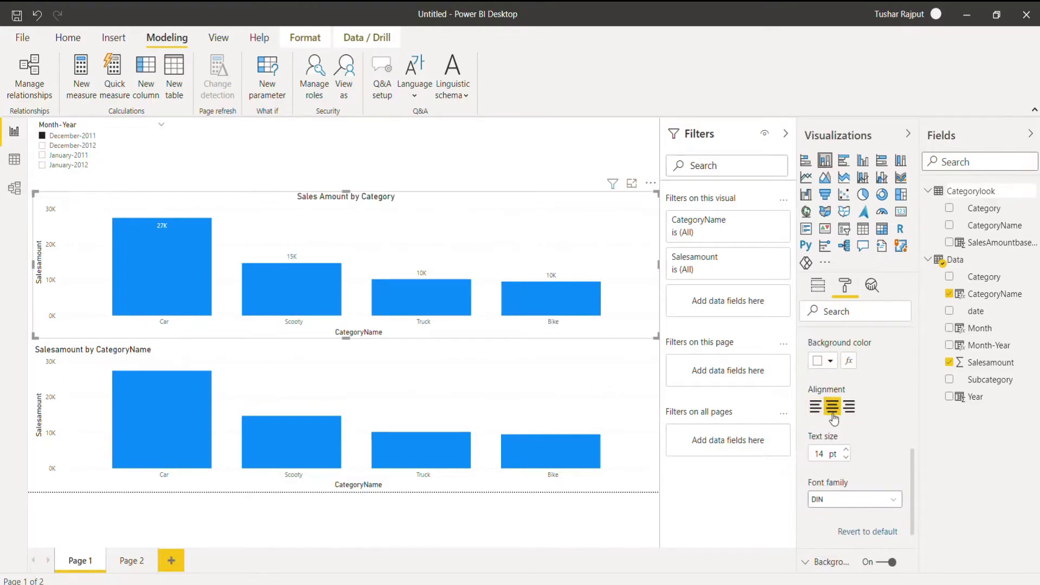
left_click(844, 450)
left_click(845, 450)
Give the upper chart's title a light blue background from the theme colors
scroll(853, 472, "up", 4)
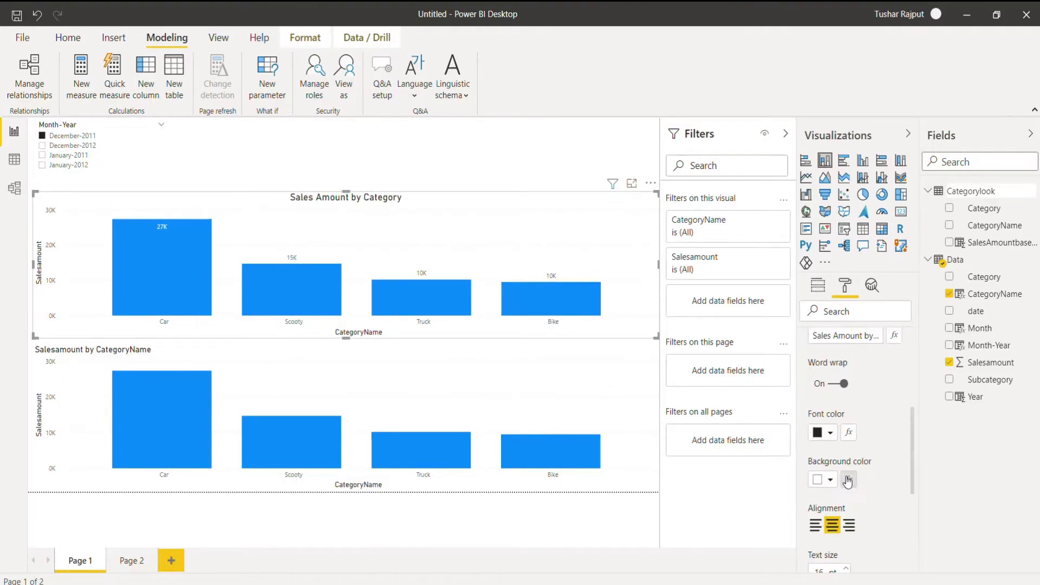
left_click(832, 482)
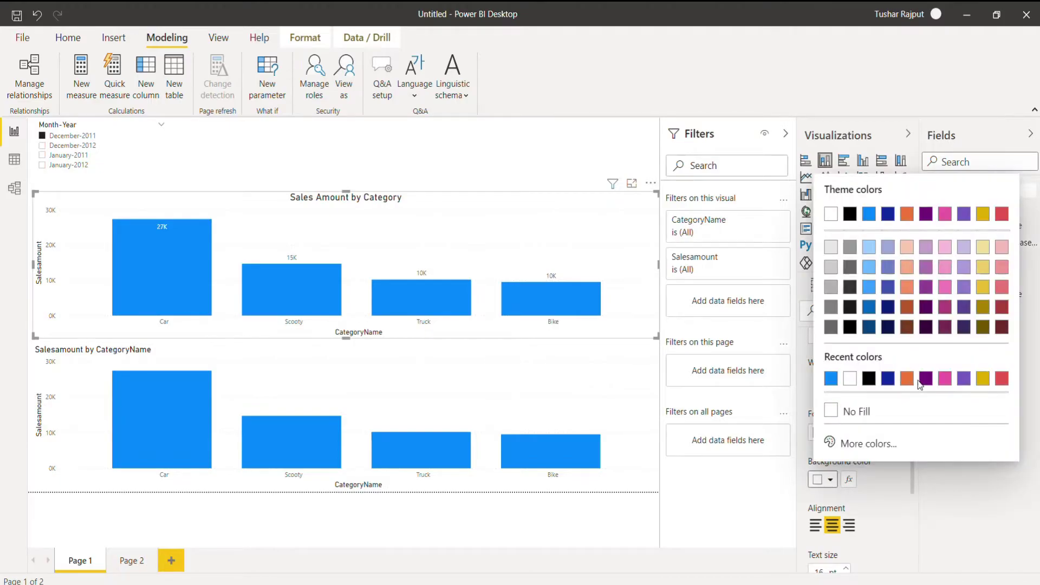
left_click(983, 379)
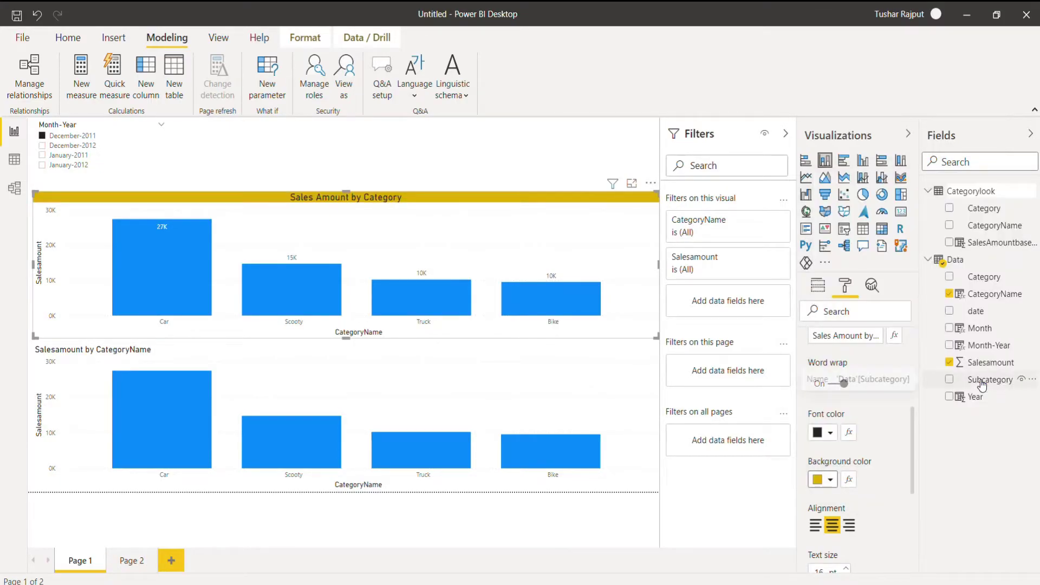
left_click(831, 481)
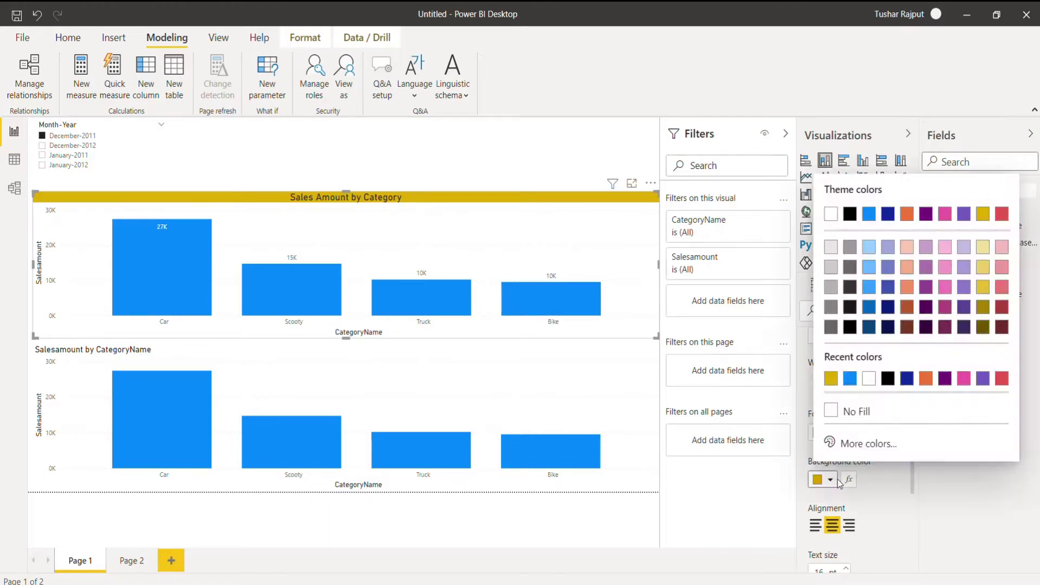
left_click(868, 267)
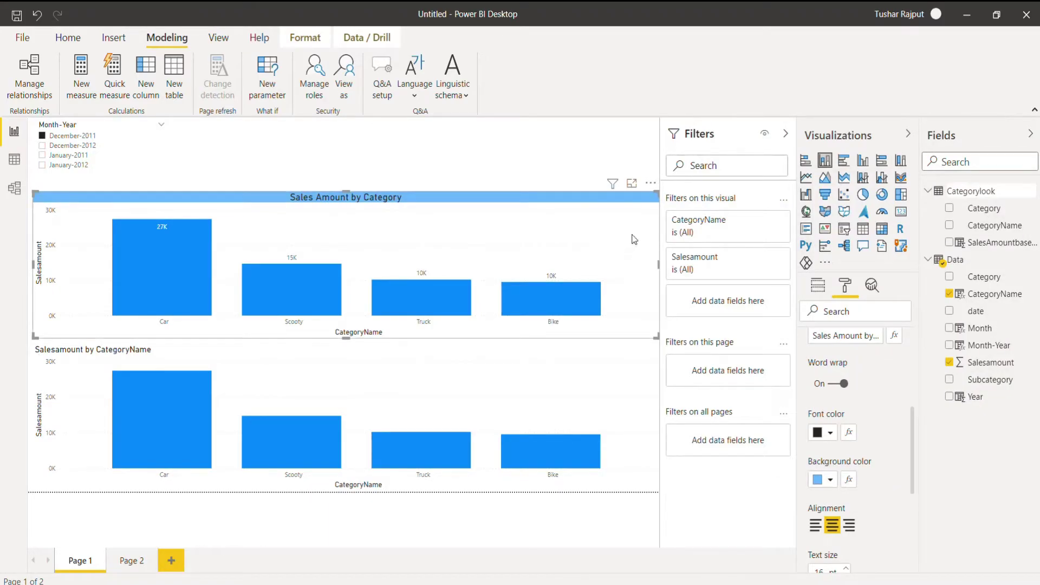
Copy the upper chart's formatting onto the lower column chart with Format Painter
left_click(67, 37)
left_click(69, 95)
left_click(430, 393)
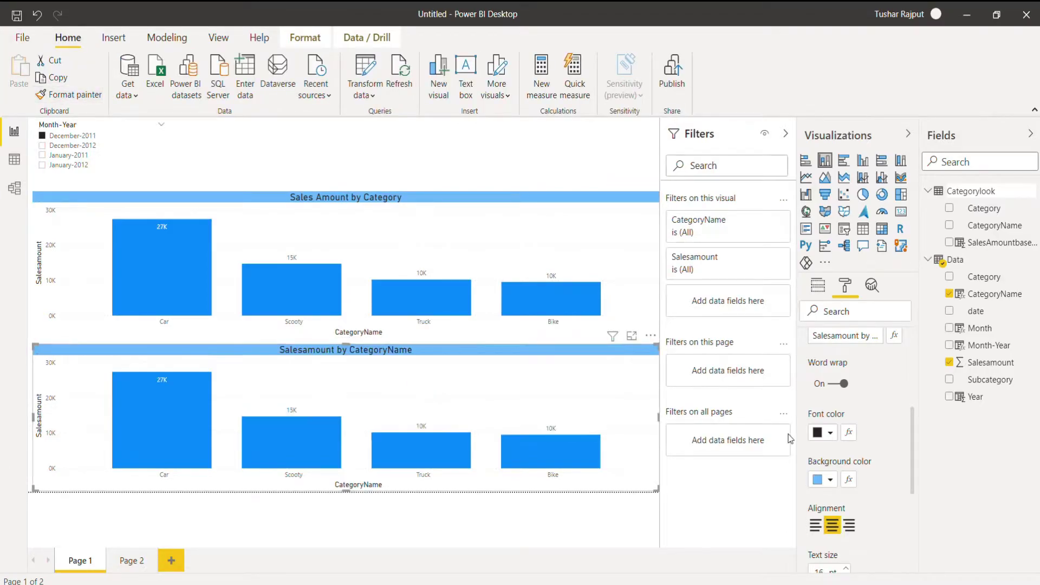
Change the lower chart's title to "All Time Salesamount by CategoryName"
scroll(844, 350, "up", 1)
scroll(844, 350, "up", 3)
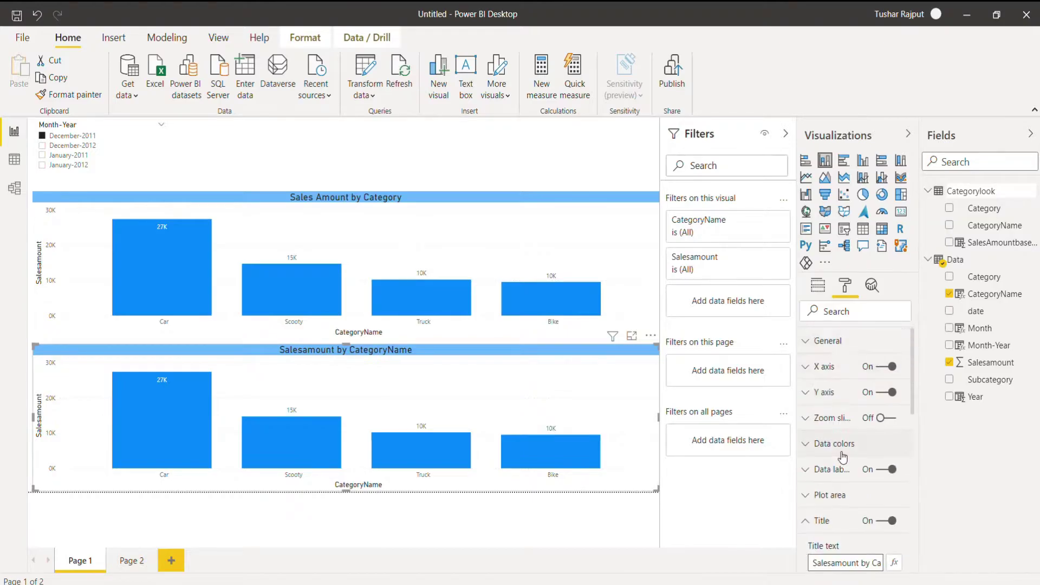
scroll(840, 455, "down", 2)
left_click(815, 444)
type("All ")
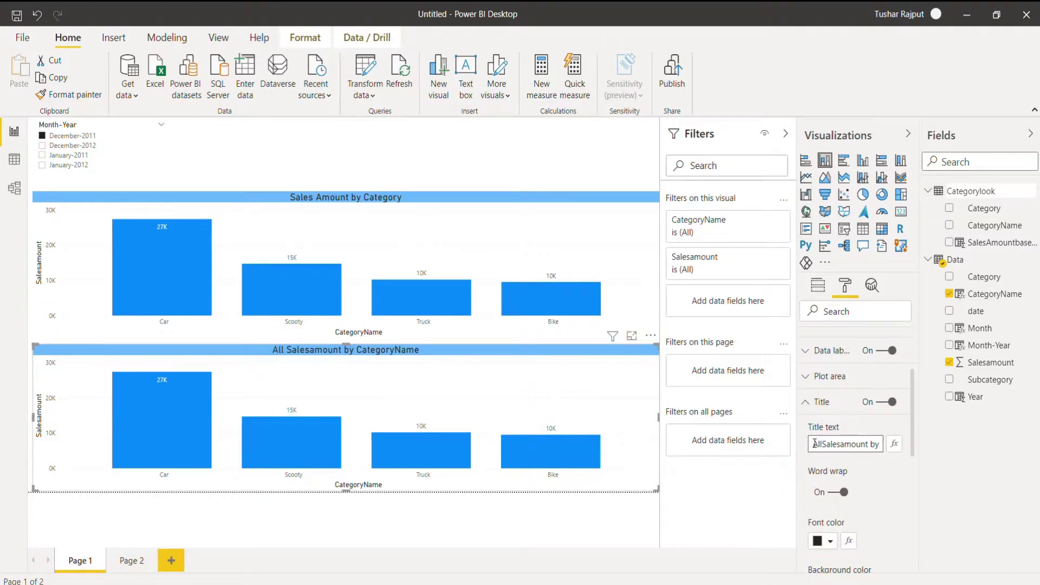
type("Time")
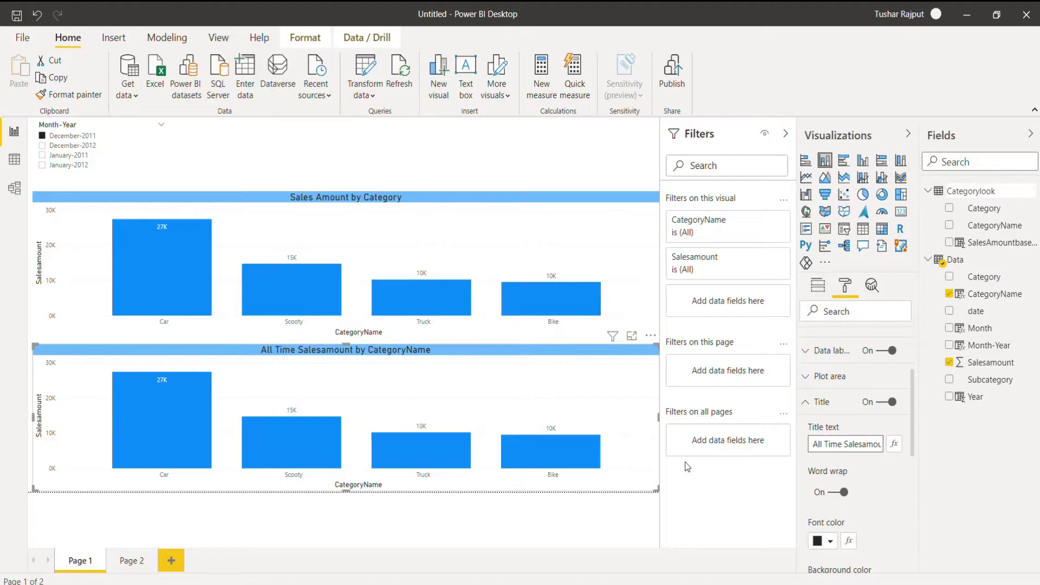
Filter the page to January-2011 with the Month-Year slicer to check how both column charts respond
left_click(396, 154)
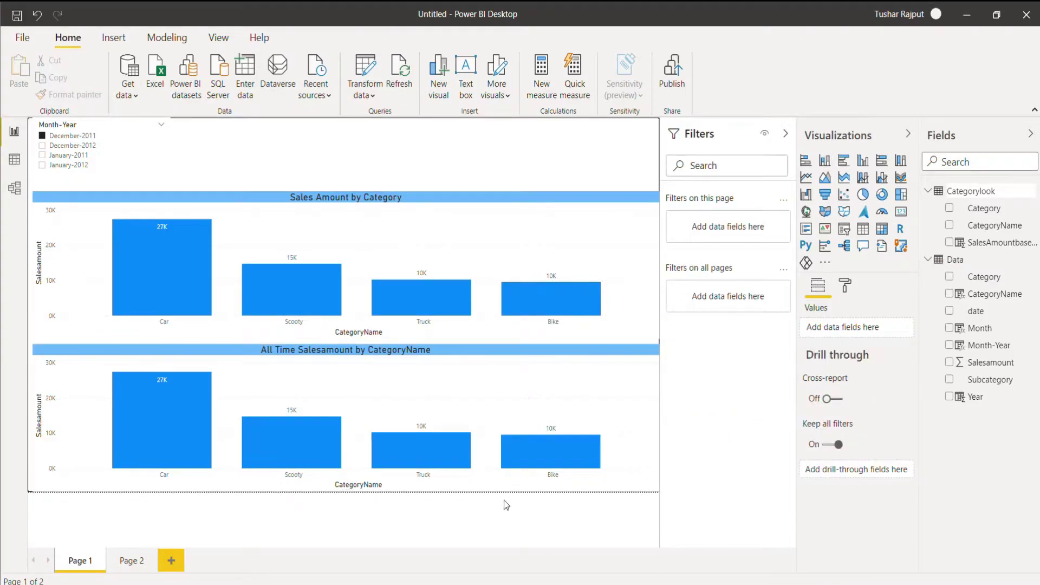
left_click(442, 232)
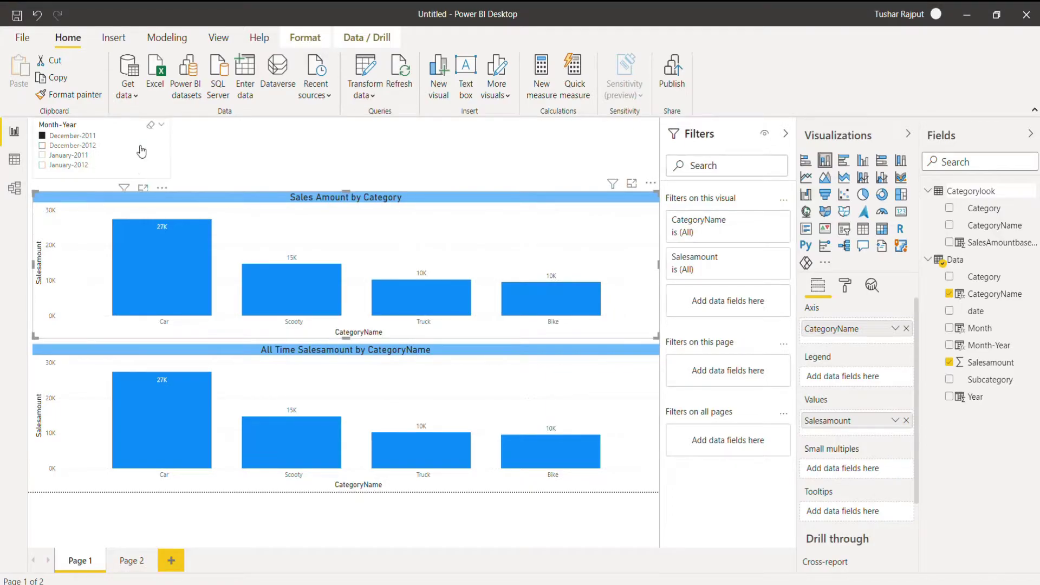
left_click(547, 408)
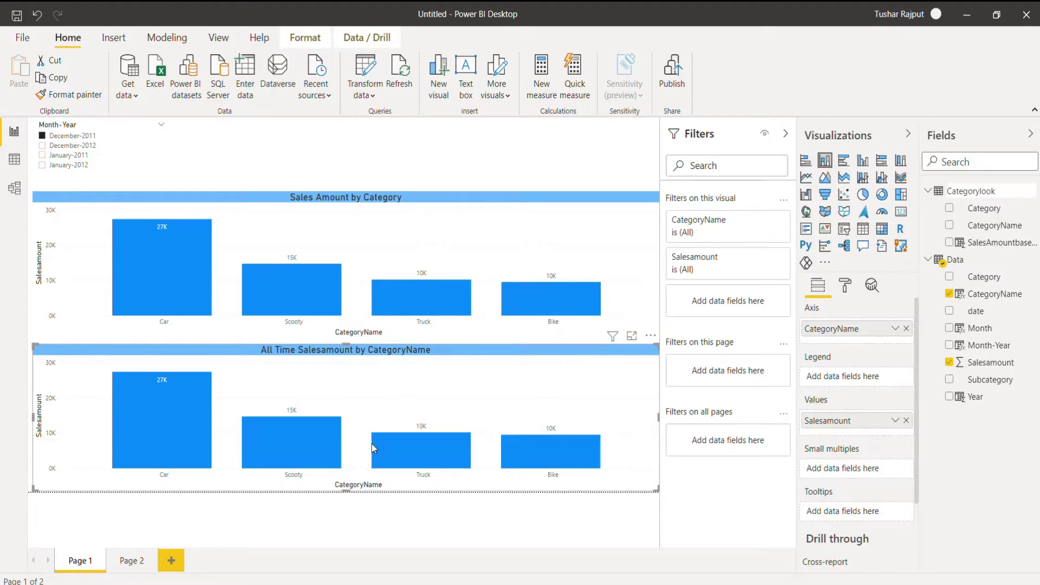
left_click(65, 155)
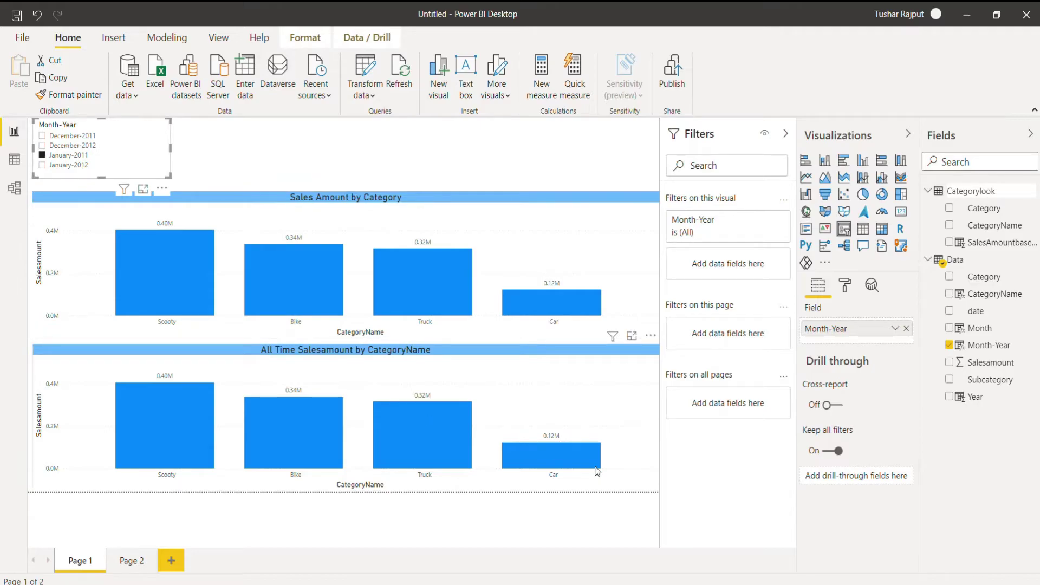
Edit the Month-Year slicer's interactions so that it does not filter the "All Time Salesamount by CategoryName" chart (None)
left_click(315, 39)
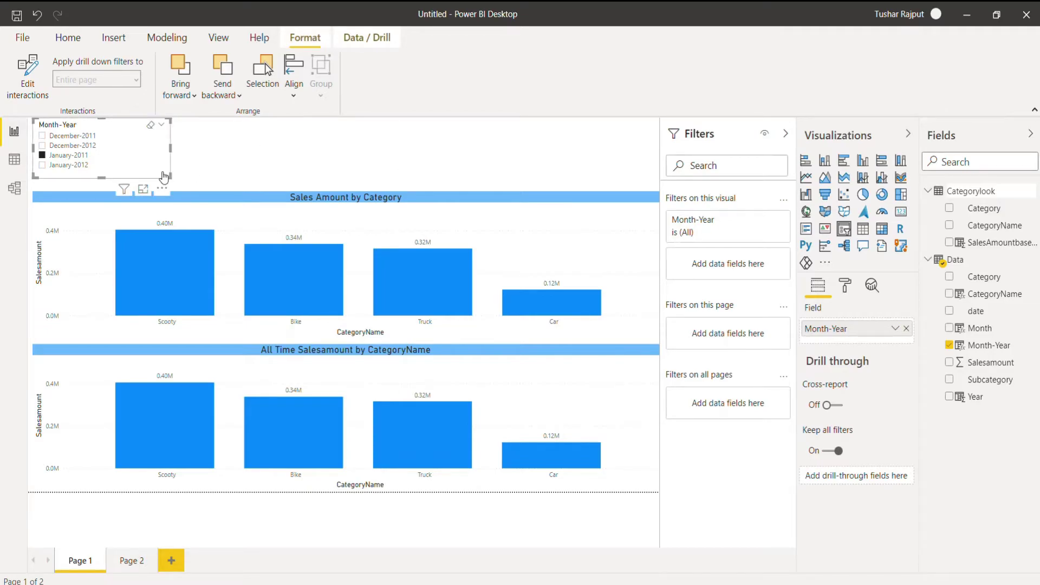
left_click(27, 75)
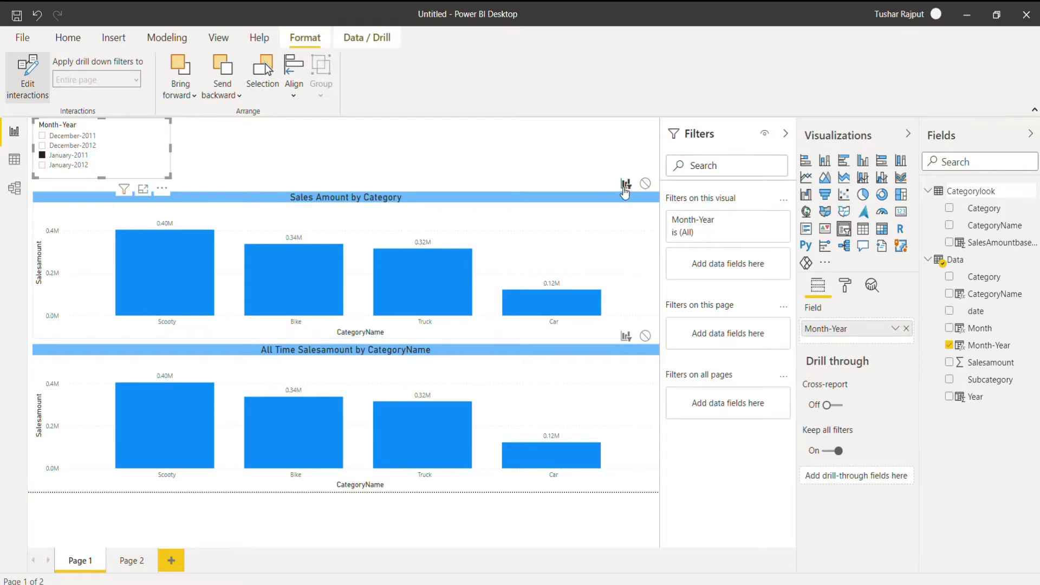
left_click(645, 337)
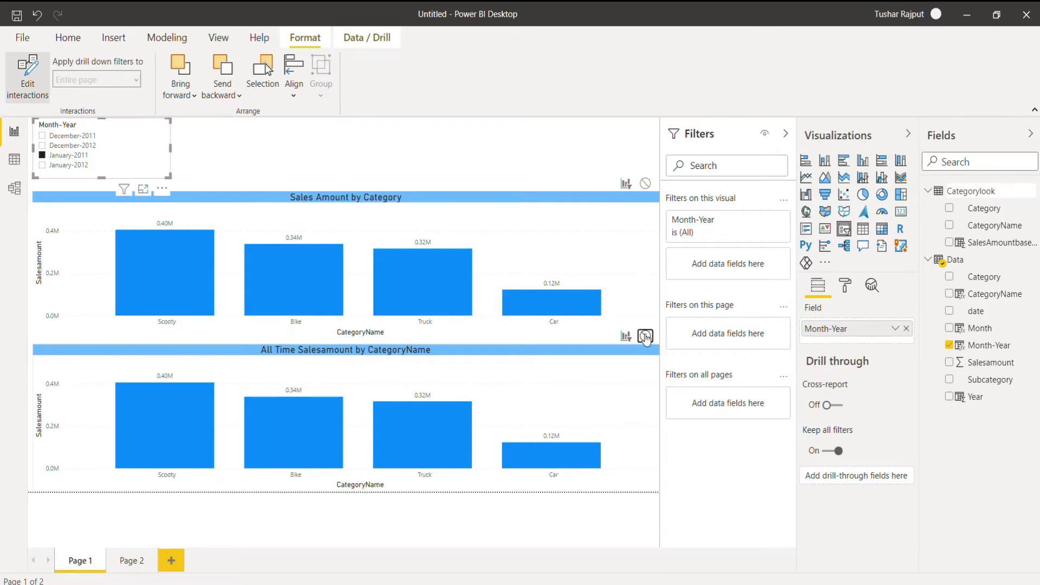
left_click(646, 337)
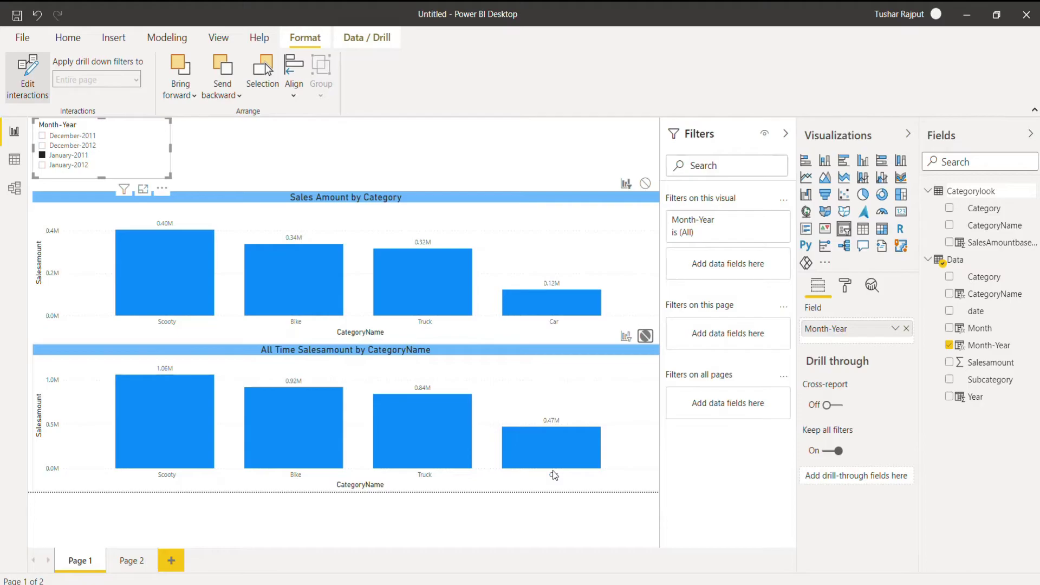
Test the slicer with January-2012, December-2011 and December-2012, and inspect the Car column of the all-time chart
left_click(41, 166)
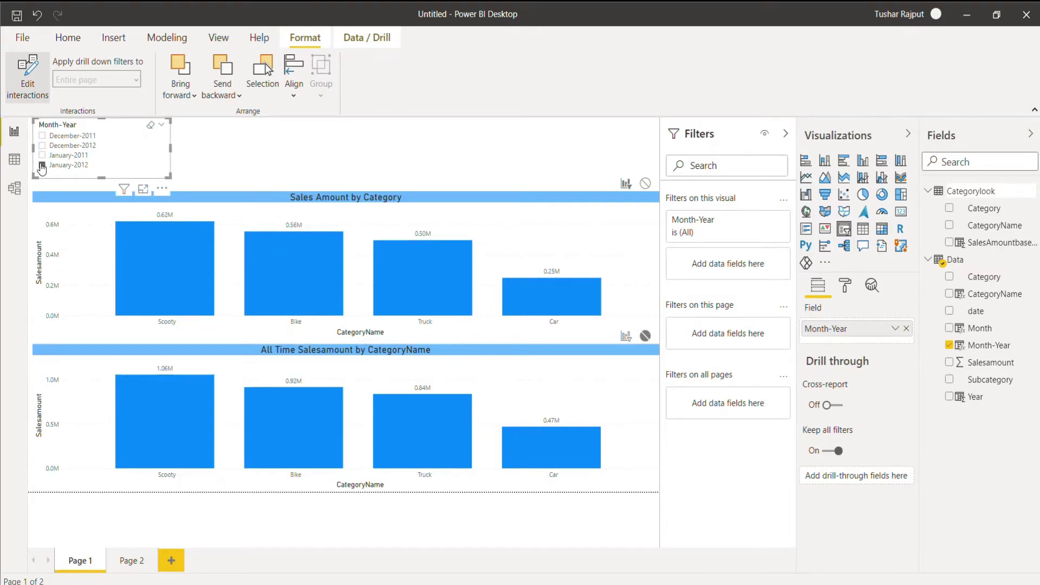
left_click(42, 136)
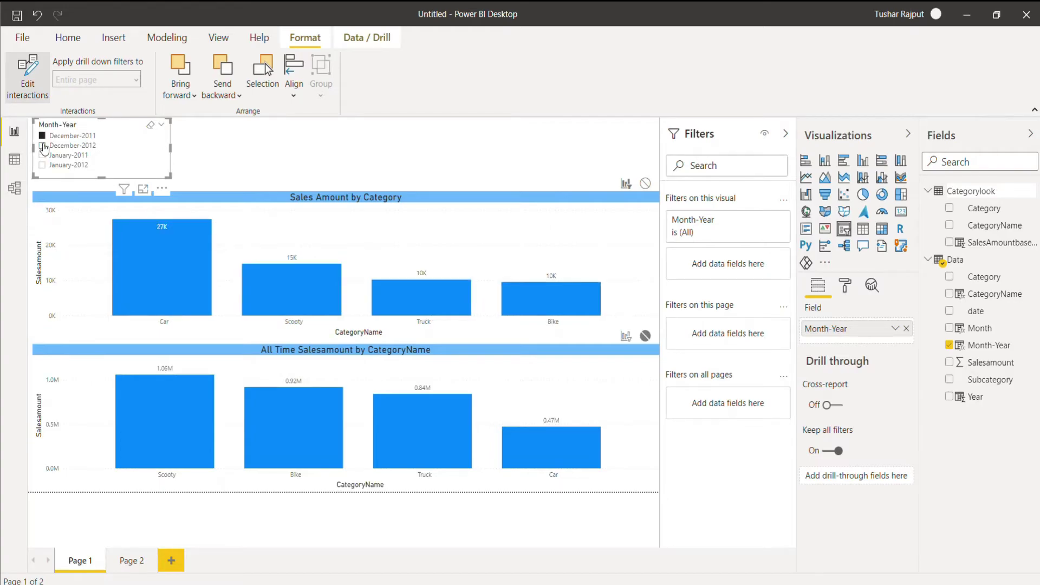
left_click(42, 145)
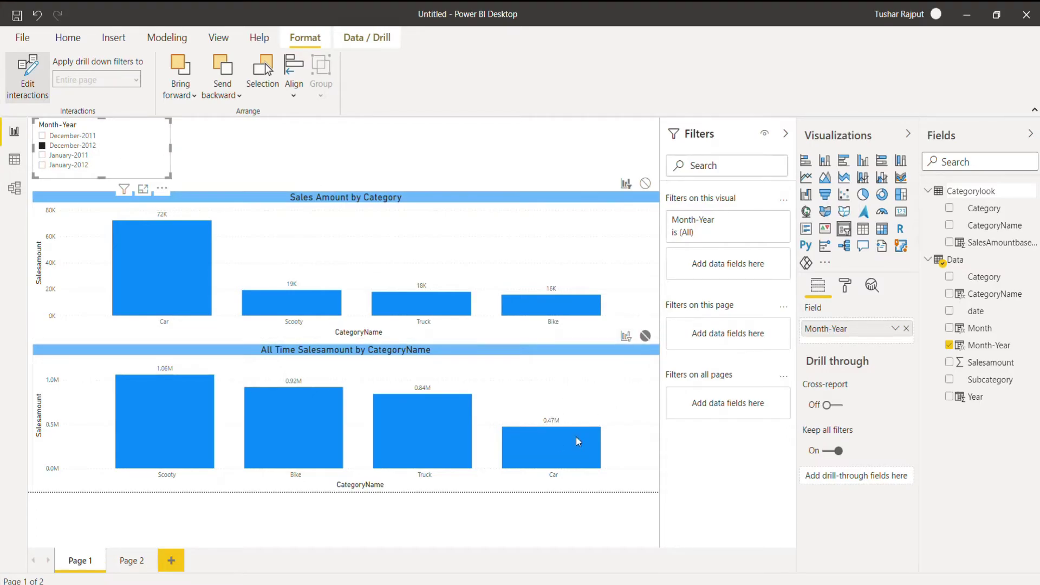
mouse_move(579, 442)
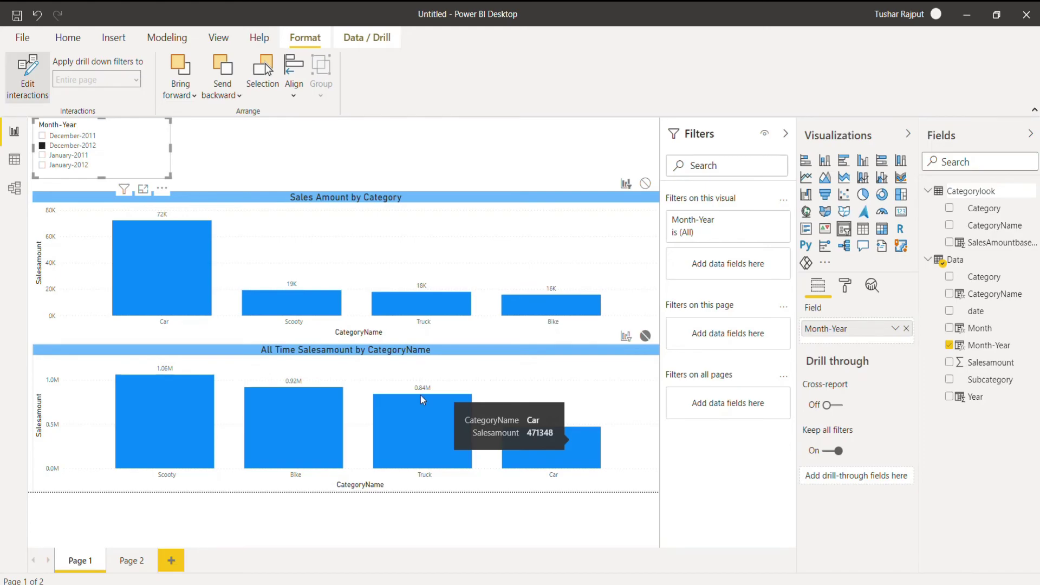
Turn off interaction editing and recheck both charts by switching the Month-Year slicer to December-2011, January-2011 and January-2012
left_click(23, 86)
left_click(486, 161)
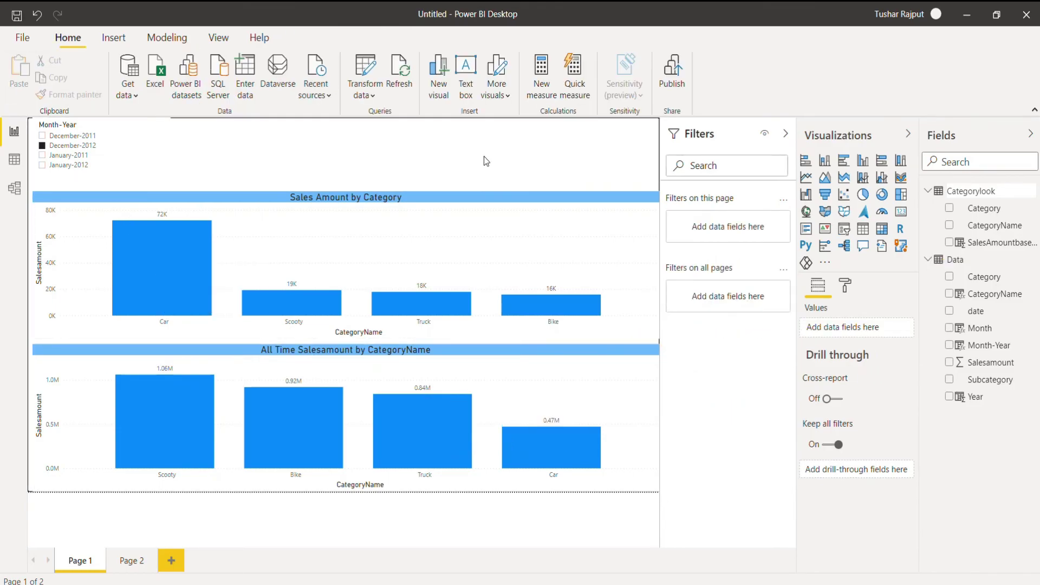
left_click(42, 135)
left_click(42, 155)
left_click(41, 164)
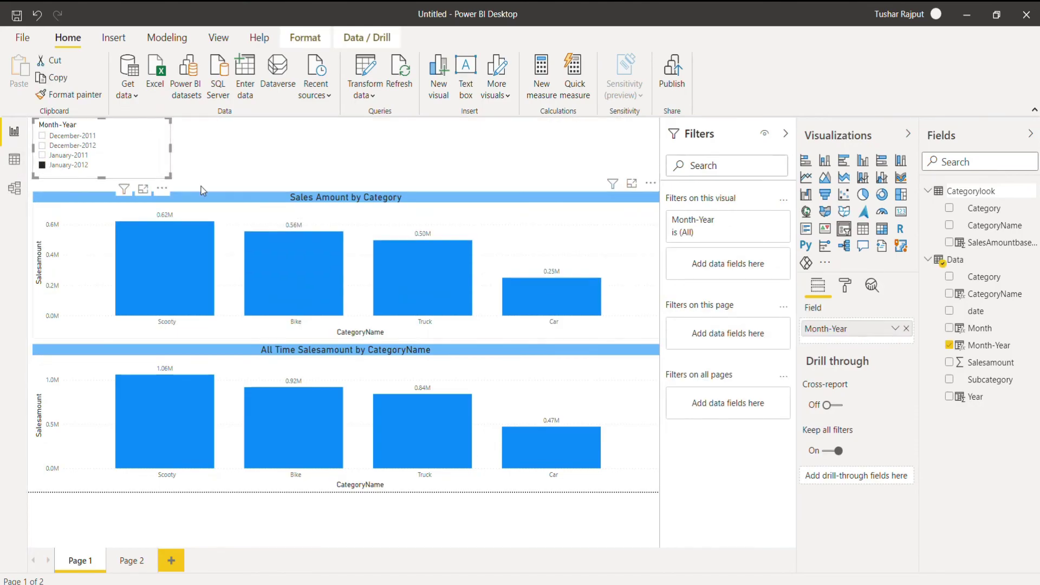
left_click(363, 208)
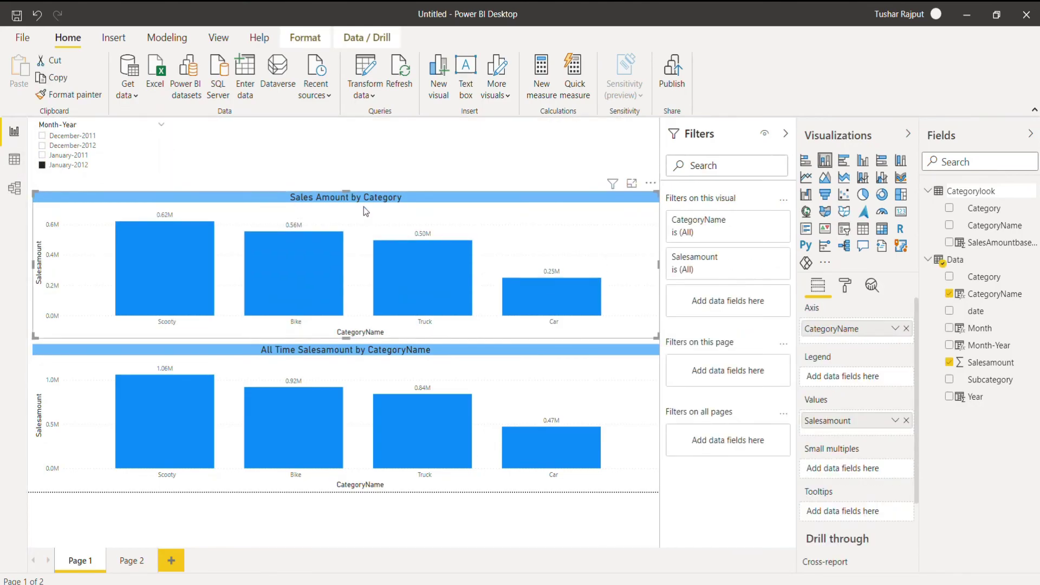